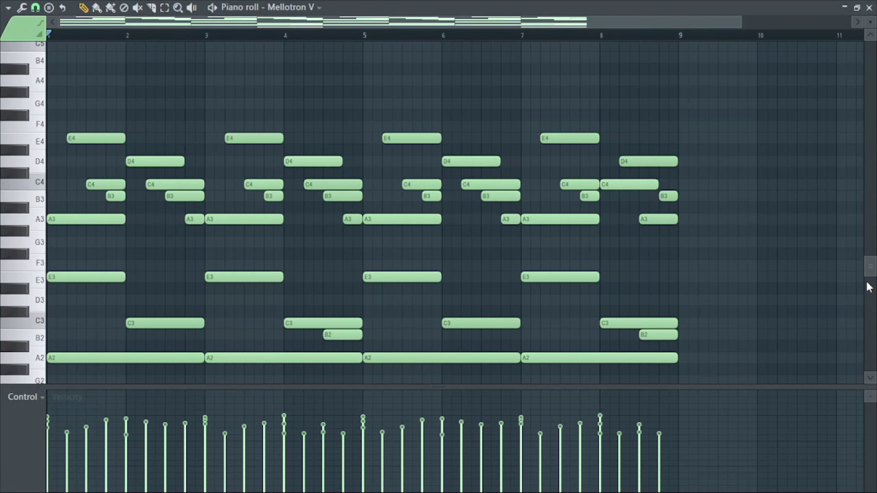
Step: Scroll the piano roll down to the lower bass notes and play the Mellotron chord pattern
{"action": "left_click", "coordinate": [869, 287]}
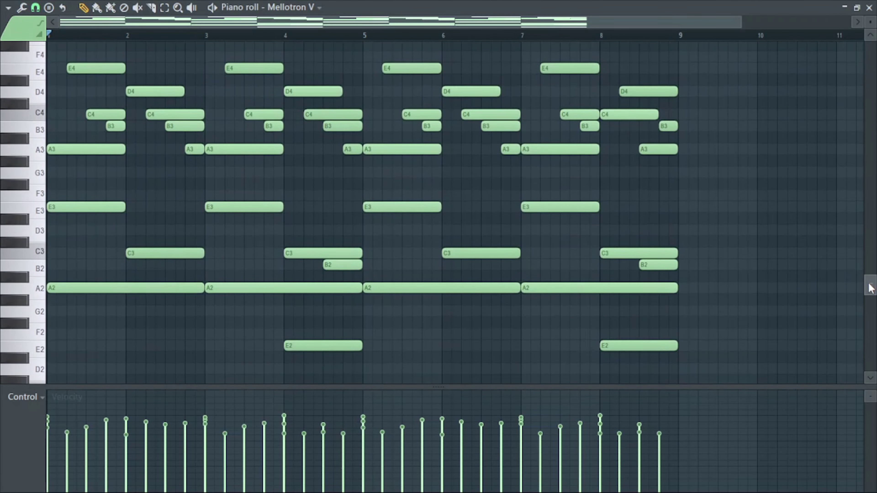
{"action": "left_click_drag", "start_coordinate": [870, 287], "coordinate": [872, 282]}
{"action": "key", "text": "space"}
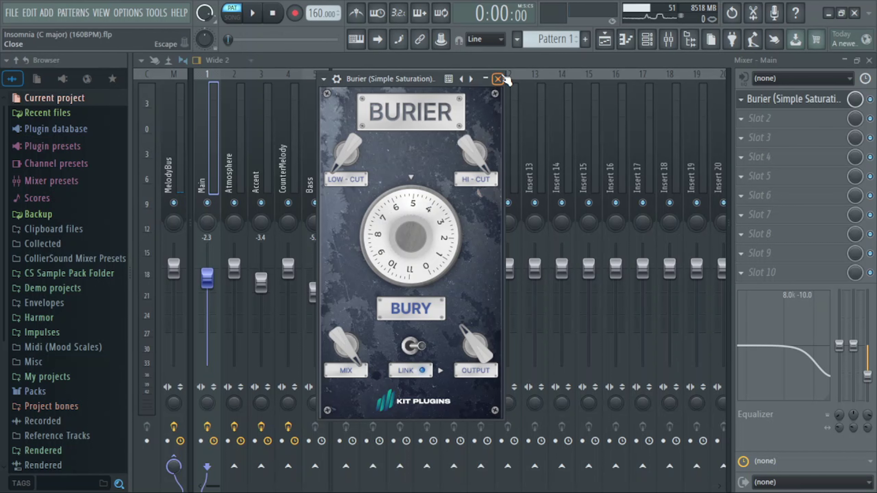
Step: Close the Burier saturation window and enable Reverse on the Main audio sample
{"action": "left_click", "coordinate": [498, 79]}
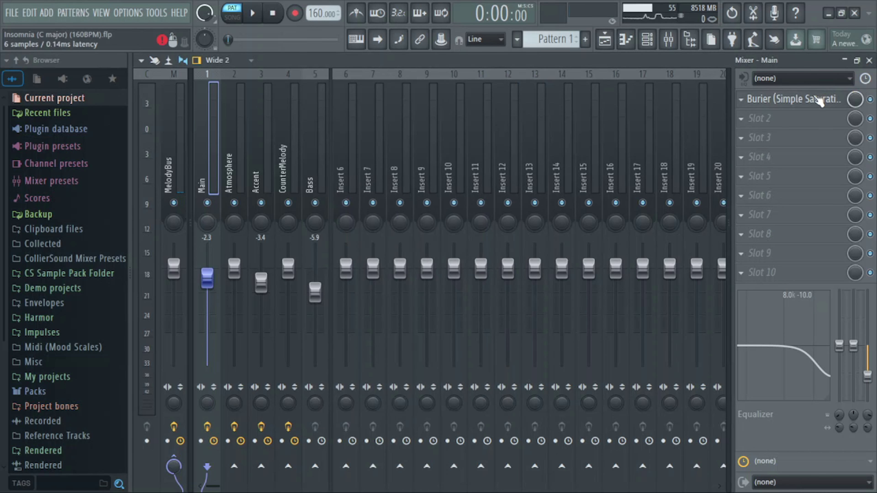
{"action": "left_click", "coordinate": [816, 97]}
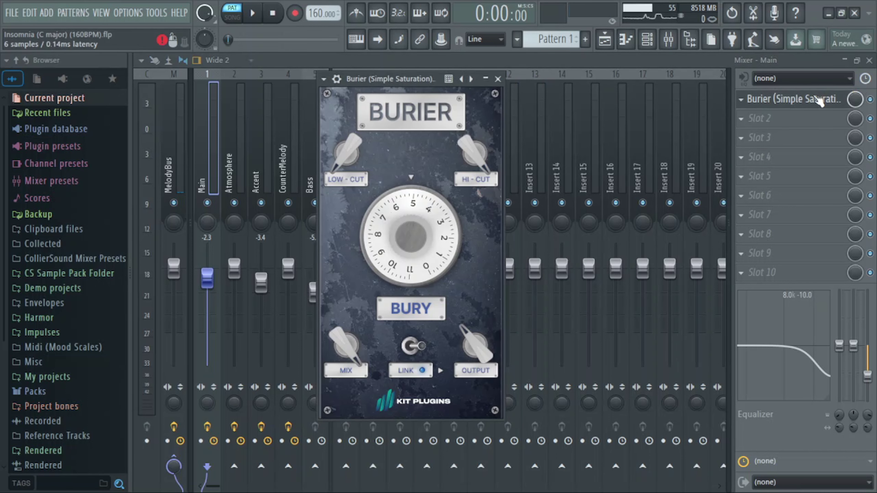
{"action": "left_click", "coordinate": [499, 79]}
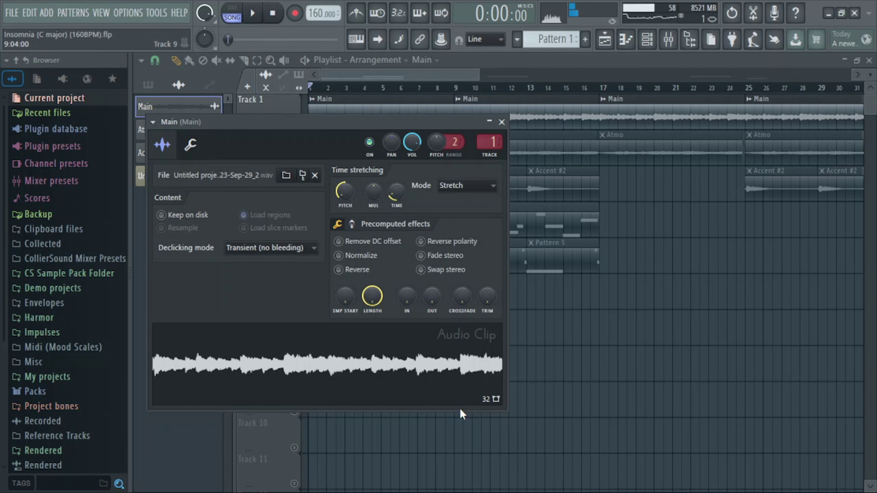
{"action": "left_click", "coordinate": [339, 269]}
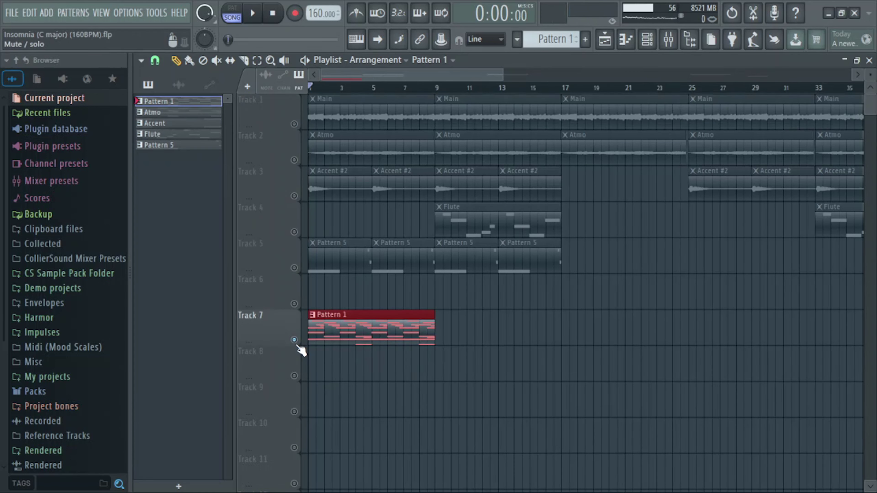
Step: Place Pattern 1 at the start of Track 7 and set the tempo to 320 BPM
{"action": "right_click", "coordinate": [353, 329]}
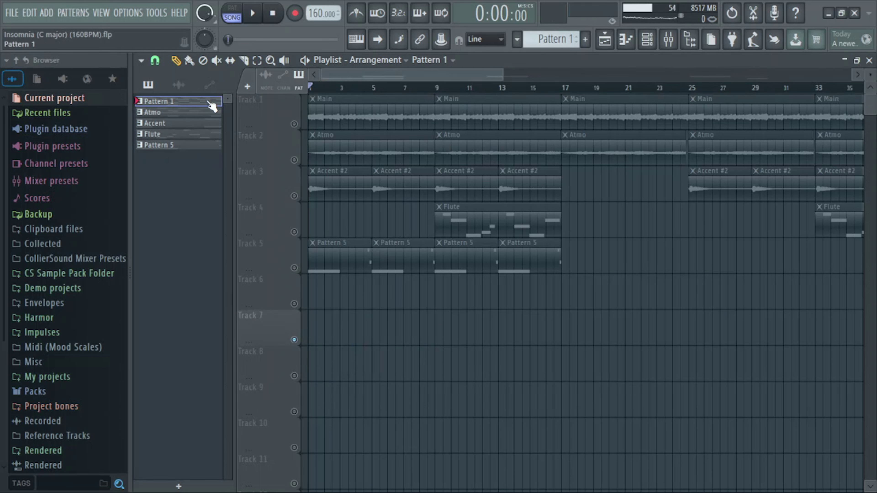
{"action": "left_click_drag", "start_coordinate": [211, 107], "coordinate": [308, 342]}
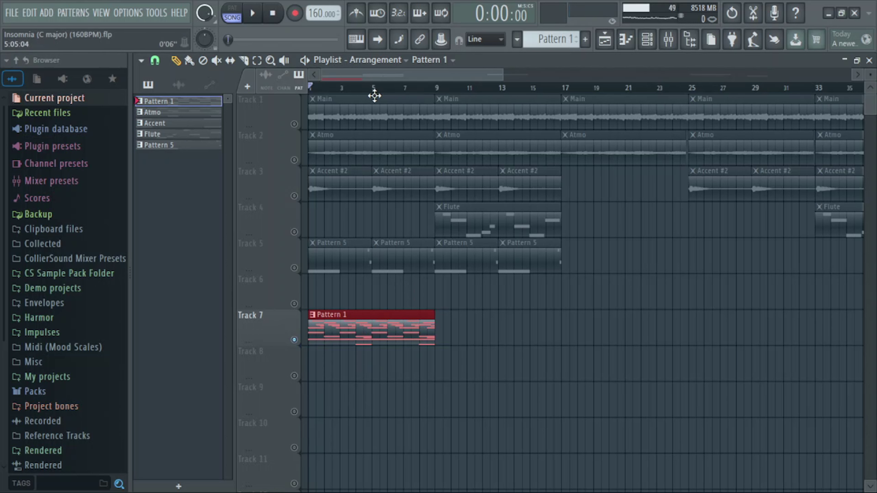
{"action": "right_click", "coordinate": [313, 13]}
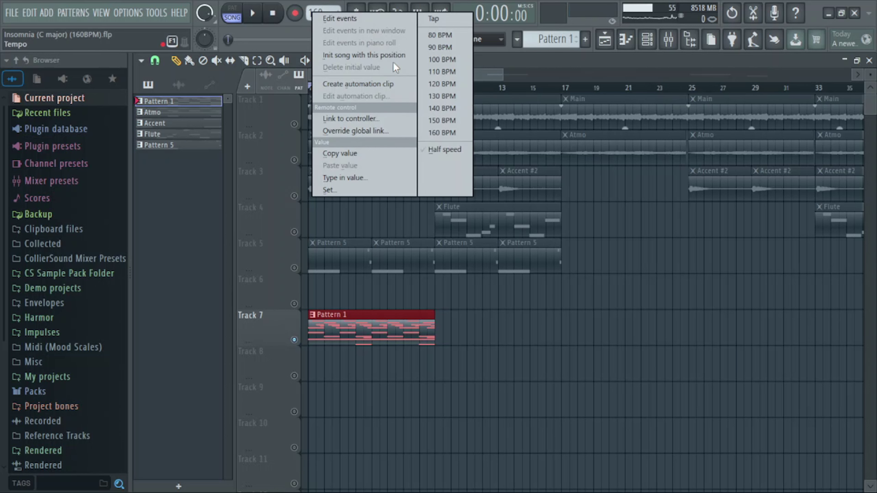
{"action": "left_click", "coordinate": [382, 174]}
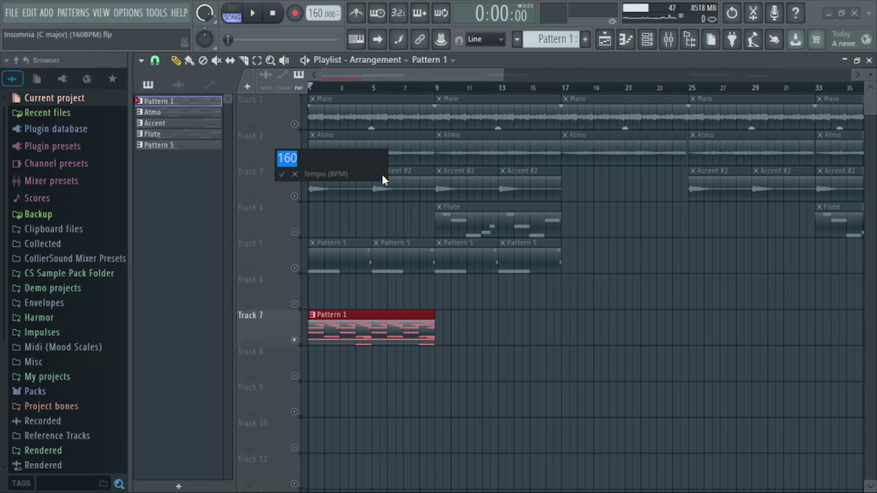
{"action": "type", "text": "320"}
{"action": "key", "text": "Return"}
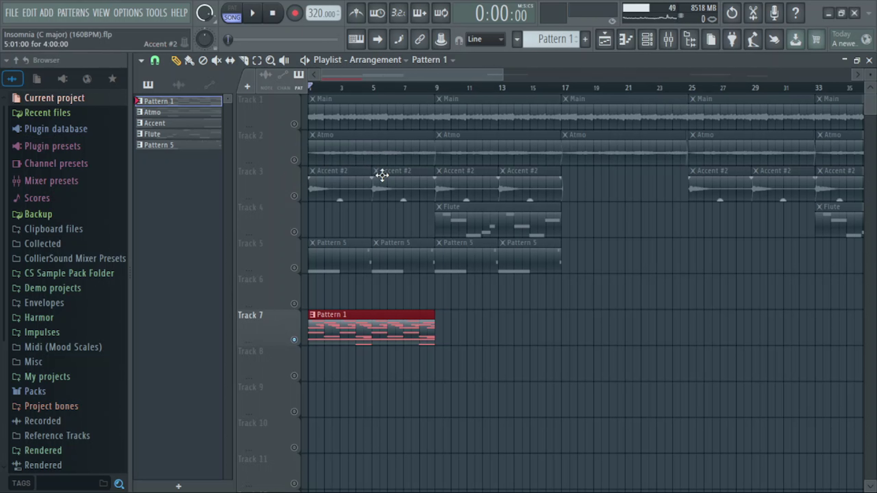
Step: Render Pattern 1 as an audio clip into the playlist, then reset the tempo to 160 BPM
{"action": "right_click", "coordinate": [198, 102]}
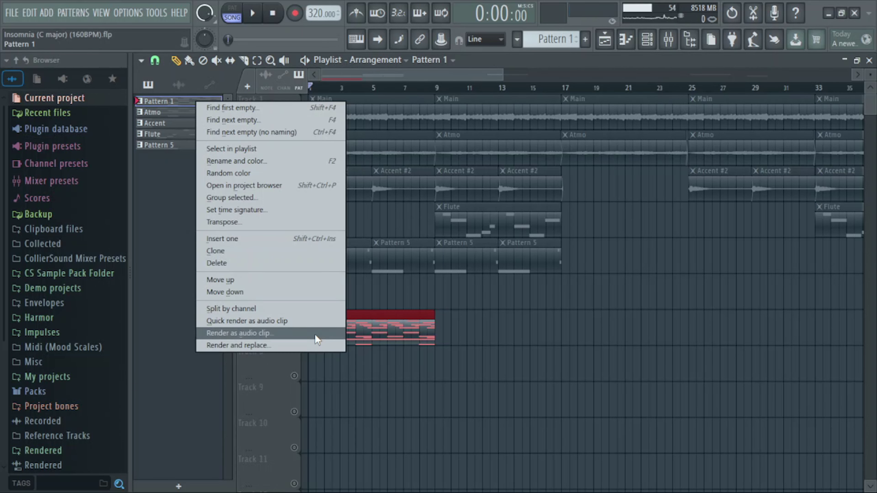
{"action": "left_click", "coordinate": [315, 333]}
{"action": "left_click", "coordinate": [542, 430]}
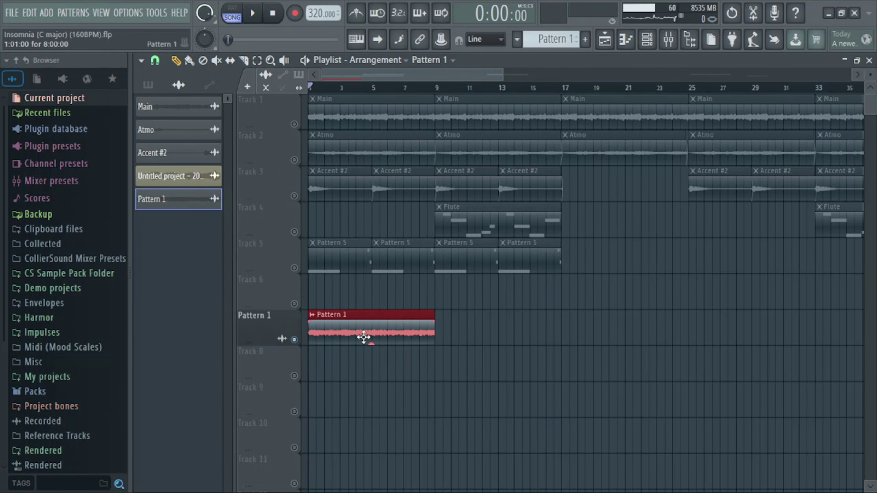
{"action": "left_click", "coordinate": [232, 17]}
{"action": "right_click", "coordinate": [318, 13]}
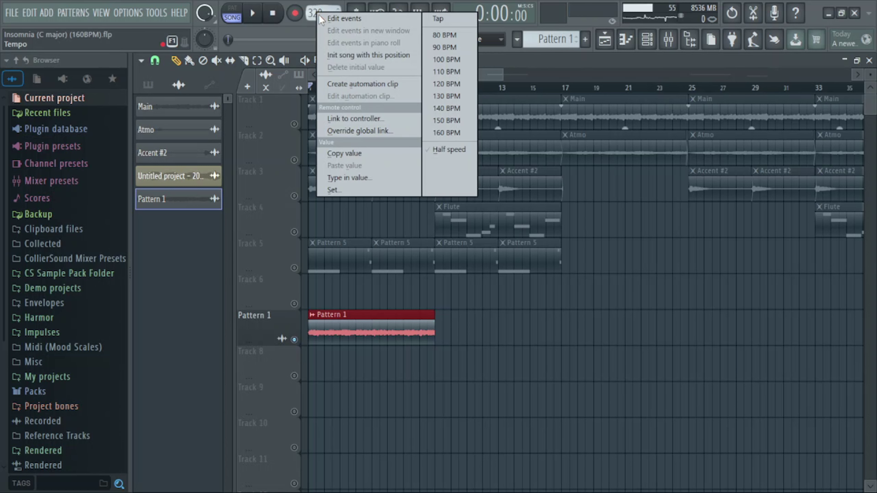
{"action": "left_click", "coordinate": [457, 132]}
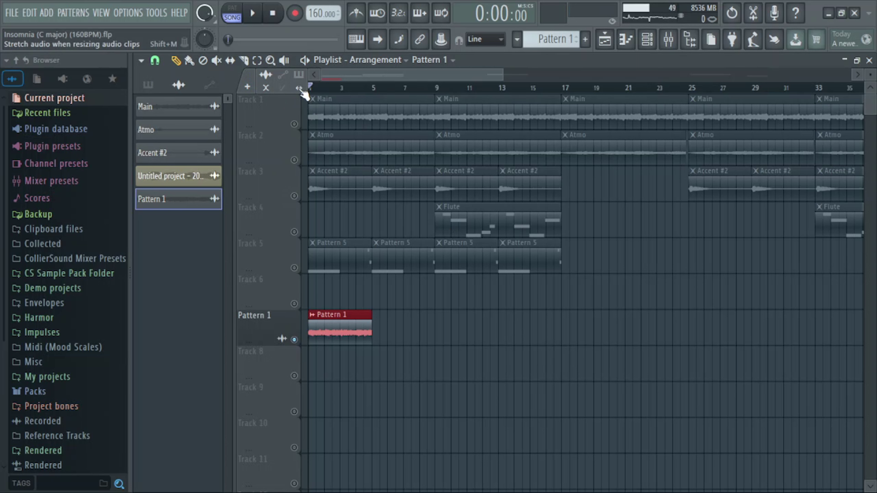
Step: Stretch the rendered Pattern 1 audio clip to end at bar 9 and play it back
{"action": "left_click_drag", "start_coordinate": [370, 310], "coordinate": [437, 323]}
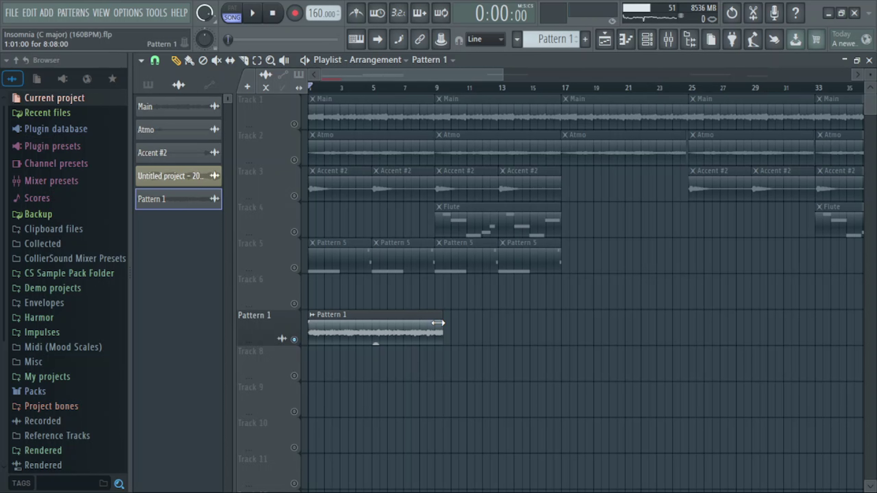
{"action": "left_click", "coordinate": [252, 13]}
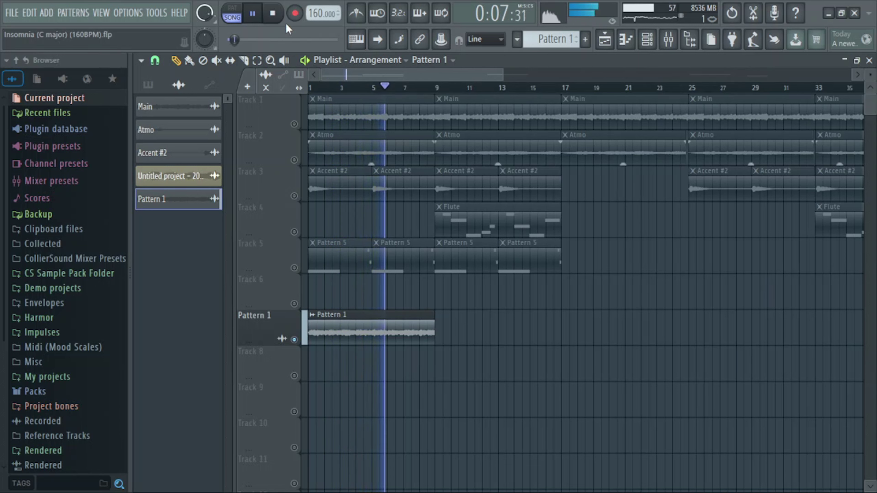
{"action": "key", "text": "space"}
Step: Set Pattern 1_153.wav time-stretching to Auto and add a Pattern 1 #2 copy above it
{"action": "left_click", "coordinate": [169, 204]}
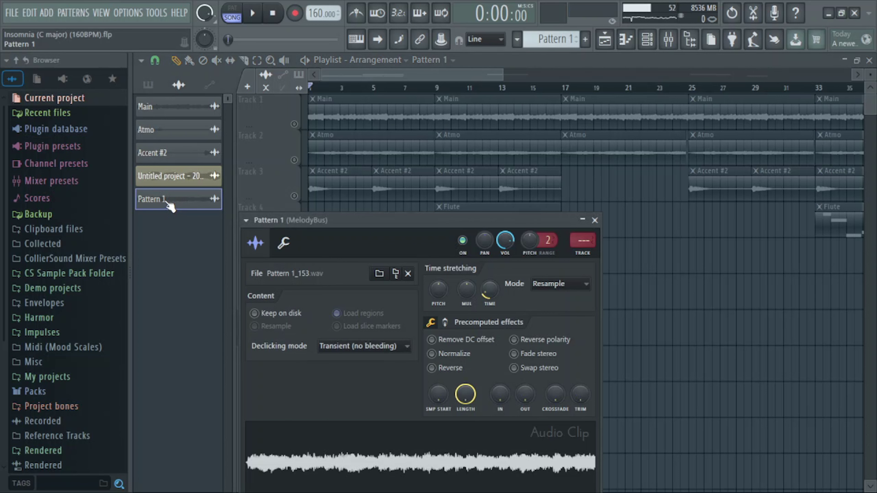
{"action": "left_click", "coordinate": [582, 265]}
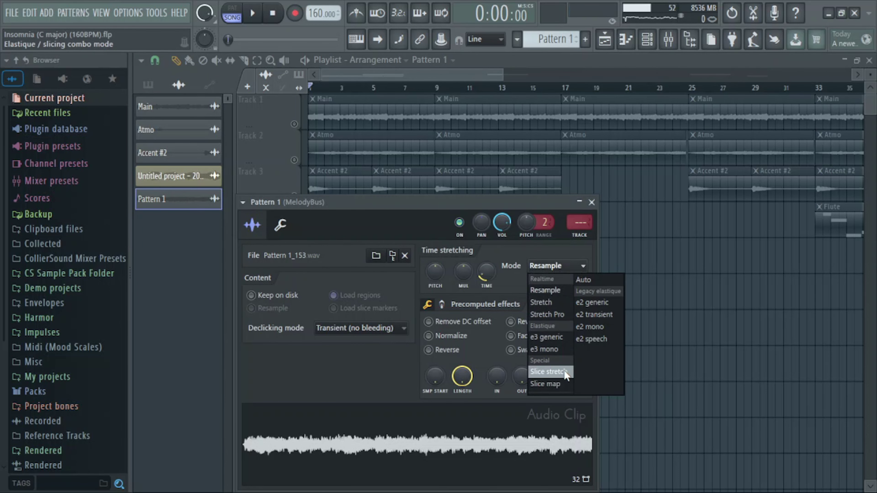
{"action": "left_click", "coordinate": [613, 284]}
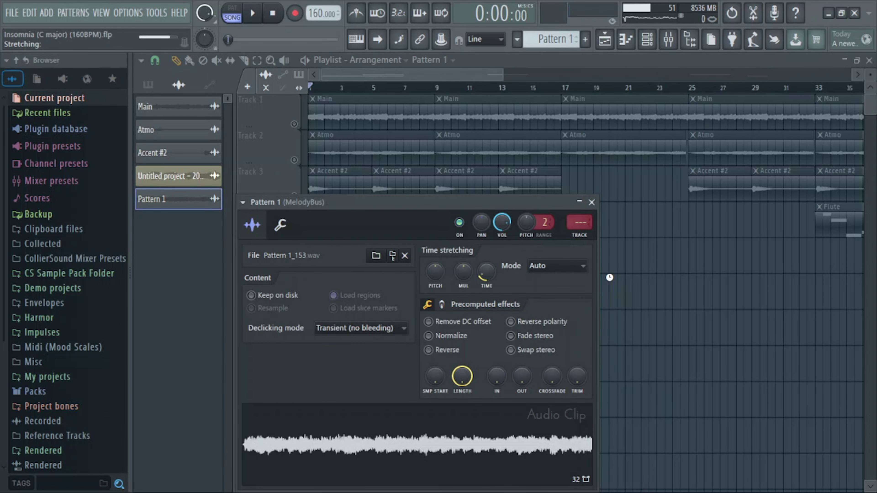
{"action": "left_click_drag", "start_coordinate": [586, 202], "coordinate": [572, 60]}
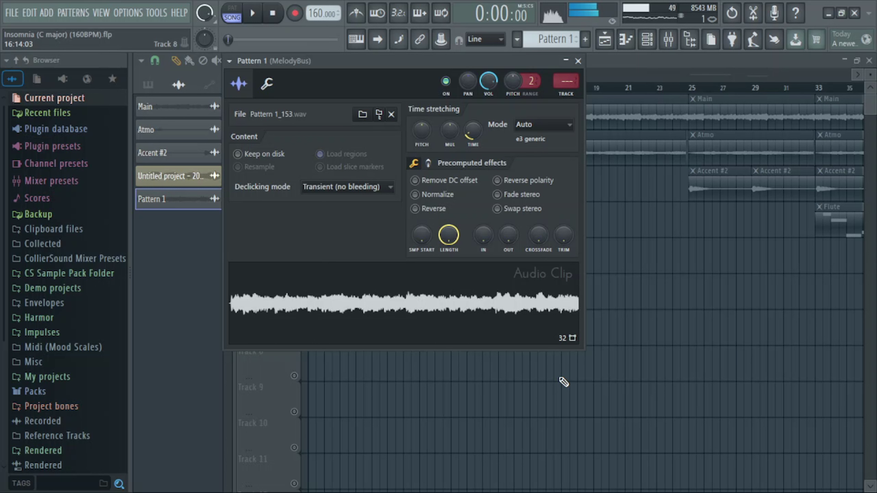
{"action": "left_click", "coordinate": [253, 12]}
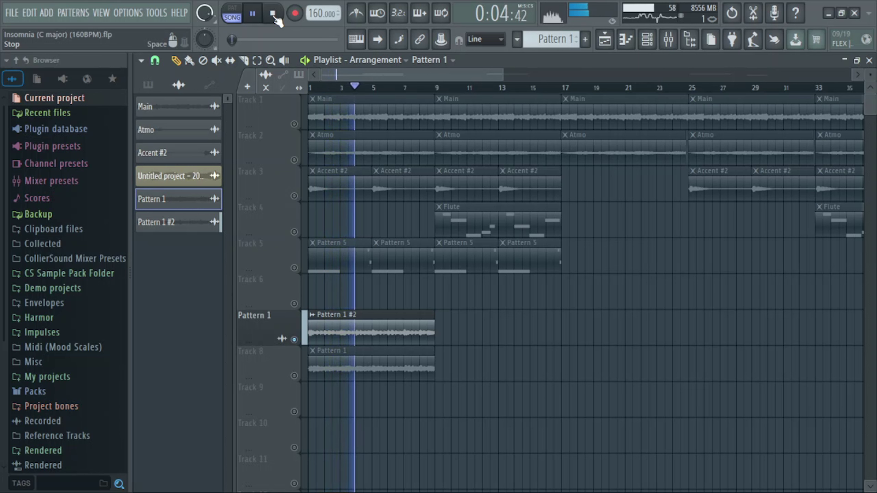
Step: Play the two layered Pattern 1 clips, then show the Atmosphere channel's Mellotron V
{"action": "left_click", "coordinate": [274, 15]}
{"action": "left_click", "coordinate": [294, 375]}
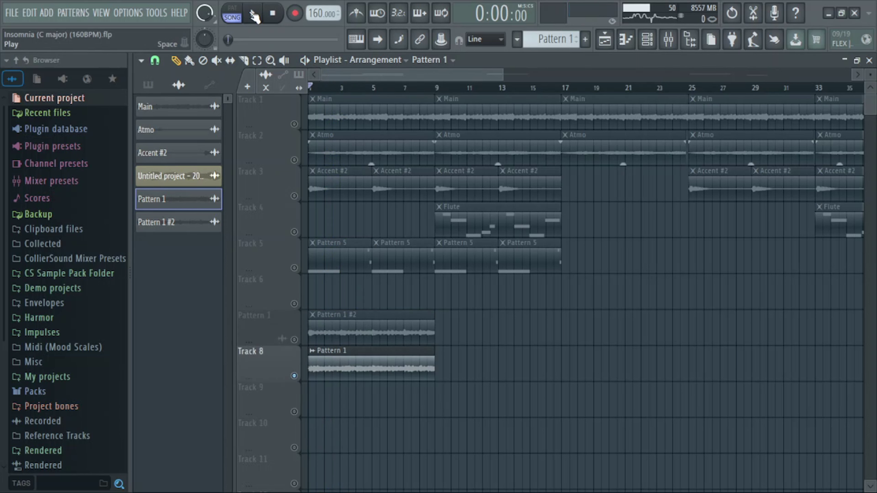
{"action": "left_click", "coordinate": [254, 14]}
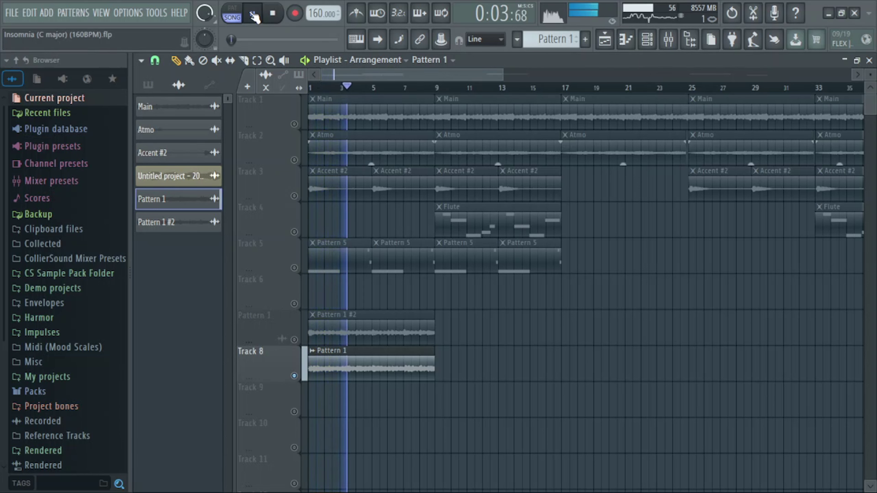
{"action": "left_click", "coordinate": [281, 15]}
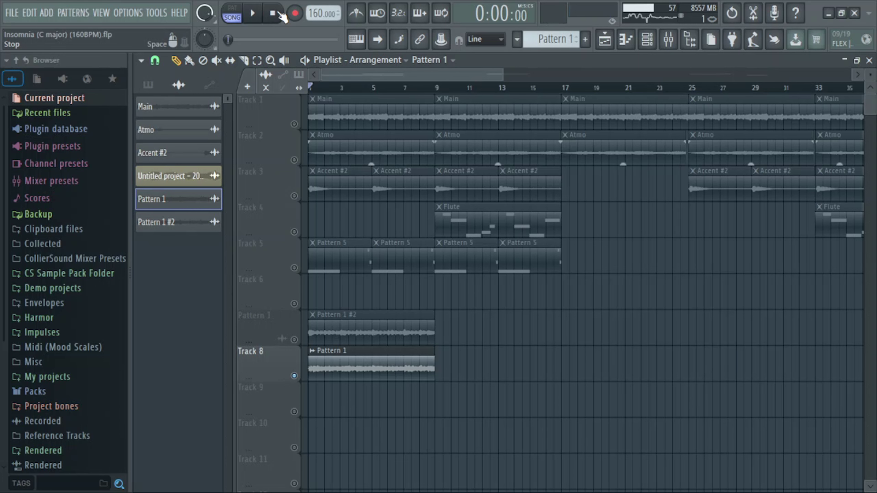
{"action": "double_click", "coordinate": [375, 159]}
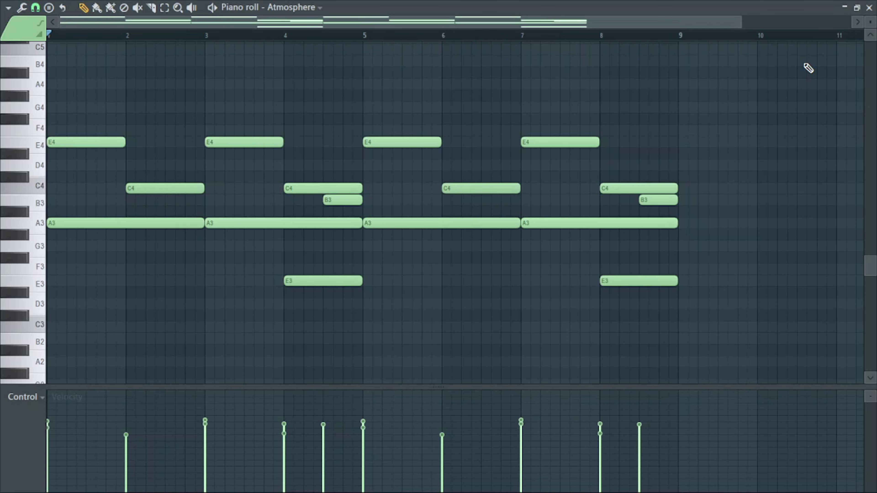
Step: Play back the Atmosphere part from its piano roll
{"action": "key", "text": "space"}
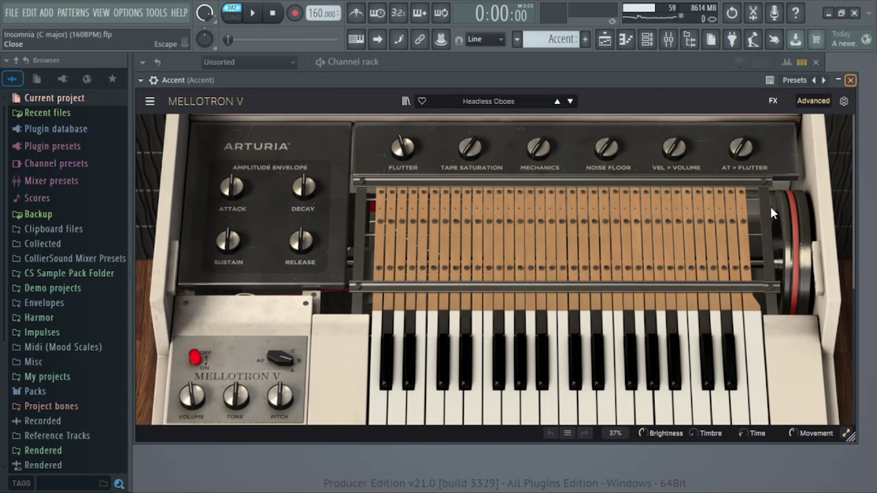
Step: Audition the Headless Oboes sound on one key, then play and stop the Accent part
{"action": "left_click", "coordinate": [636, 410]}
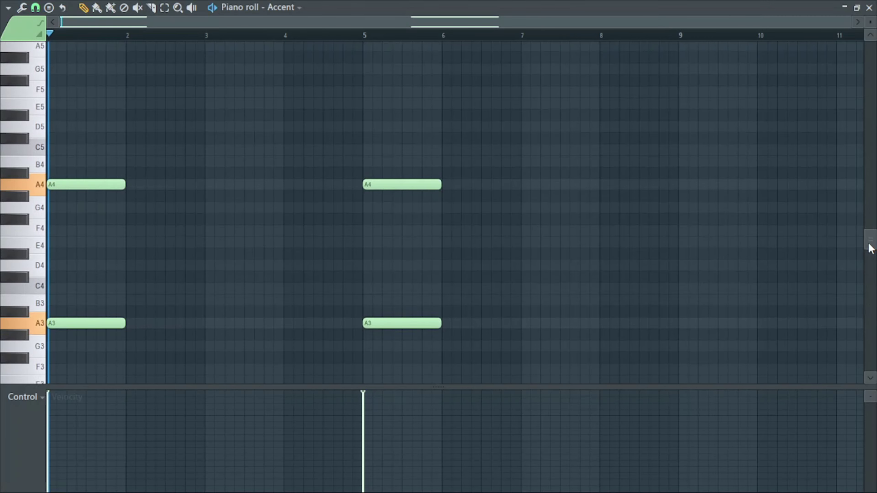
{"action": "key", "text": "space"}
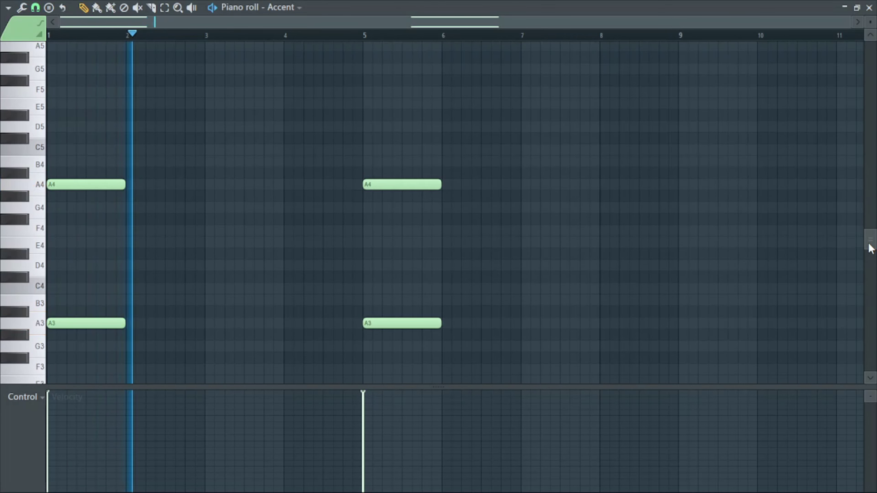
{"action": "key", "text": "space"}
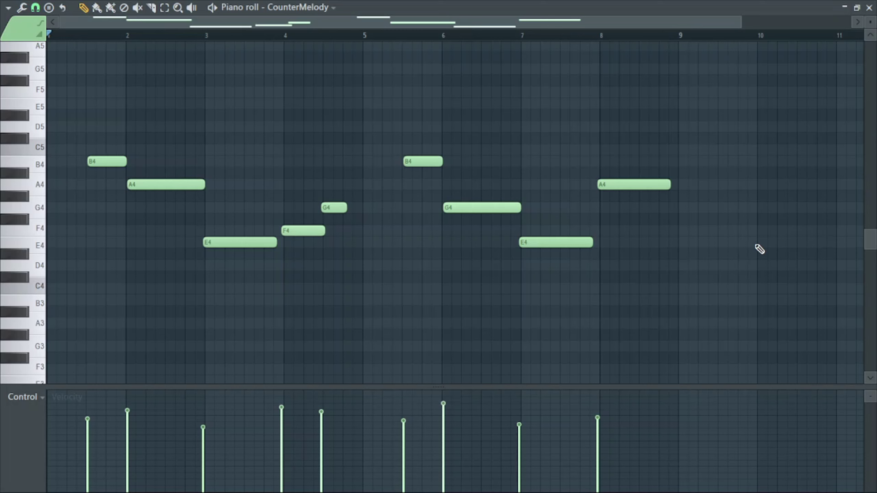
Step: Play the CounterMelody part, then close the Raum reverb and mixer windows to reveal Kee Bass
{"action": "key", "text": "space"}
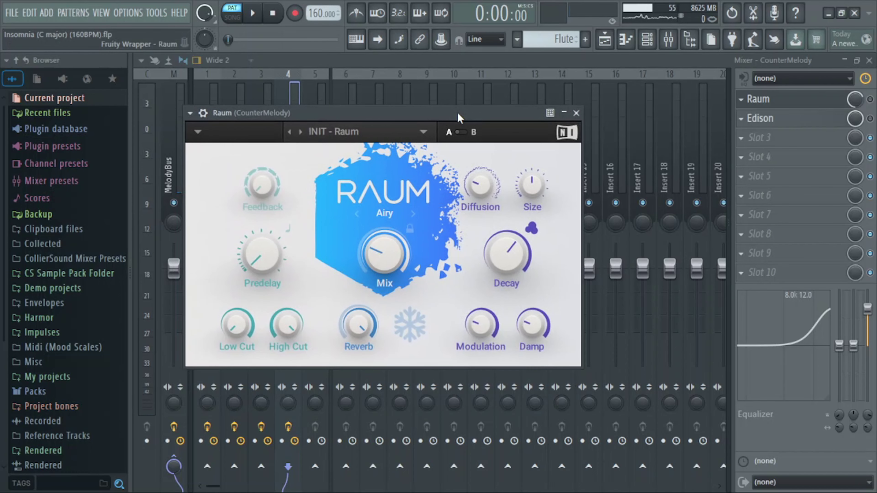
{"action": "left_click", "coordinate": [577, 113]}
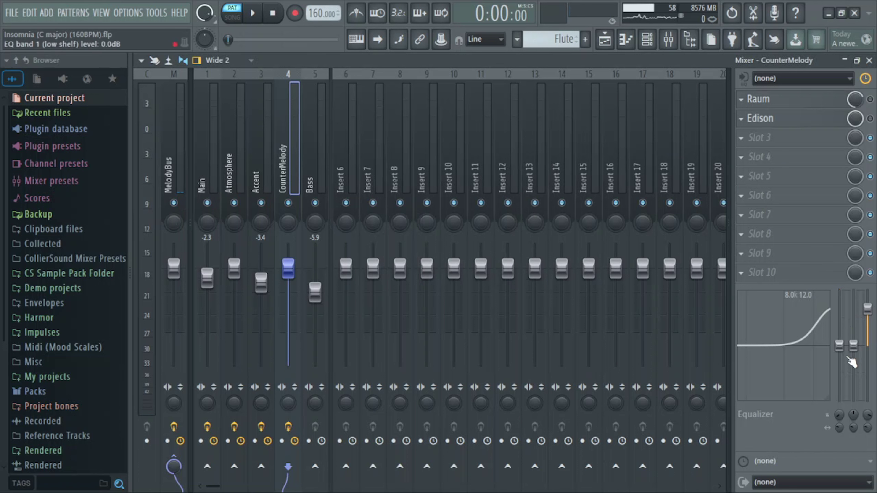
{"action": "left_click", "coordinate": [868, 60]}
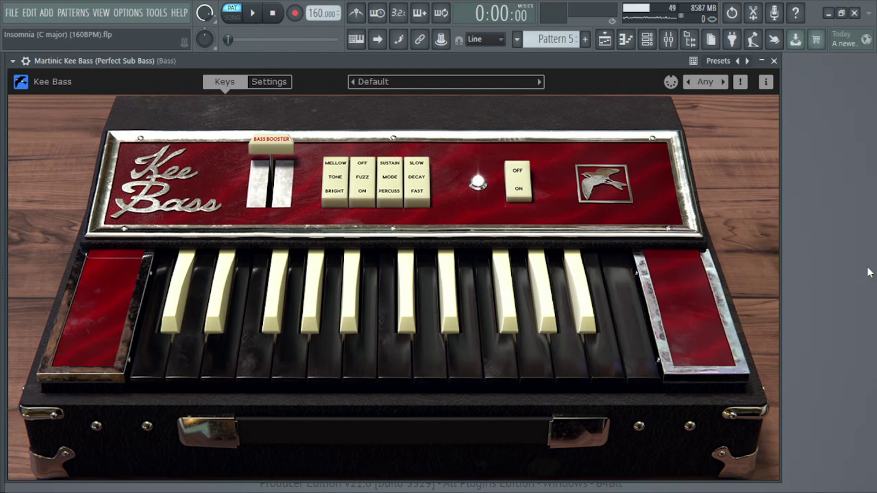
Step: Open the Kee Bass preset list, dismiss it without changing the sound, and play the bass part
{"action": "right_click", "coordinate": [747, 61]}
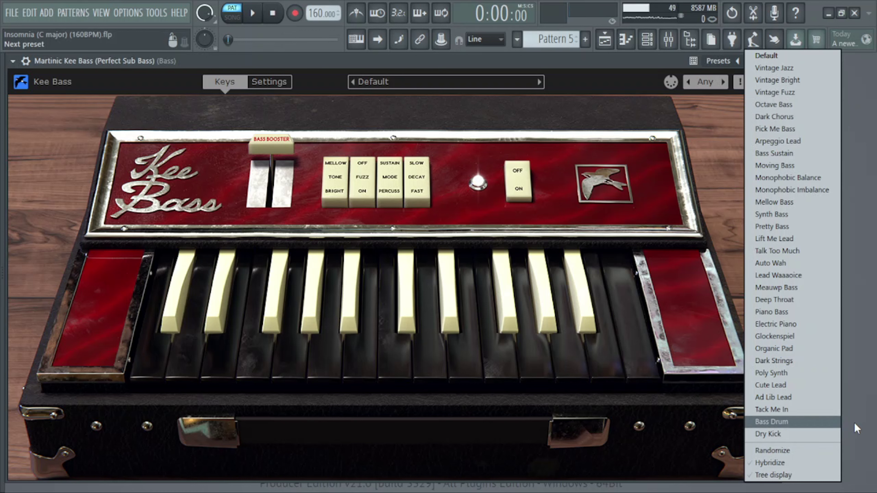
{"action": "left_click", "coordinate": [861, 426]}
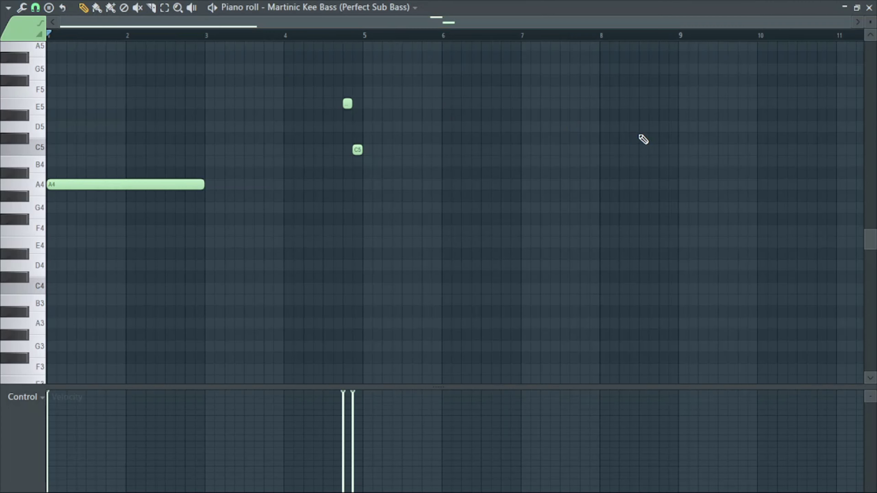
{"action": "key", "text": "space"}
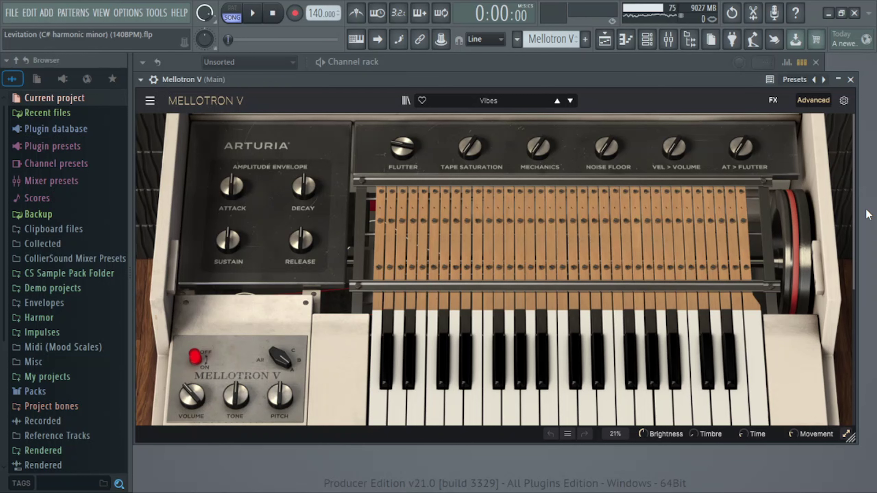
Step: Open the Mellotron V piano roll with F7 and play its chord melody
{"action": "key", "text": "F7"}
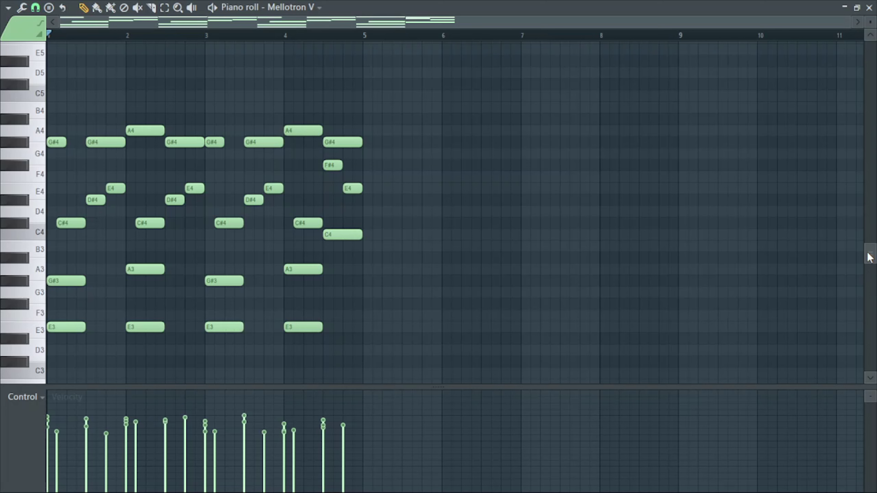
{"action": "key", "text": "space"}
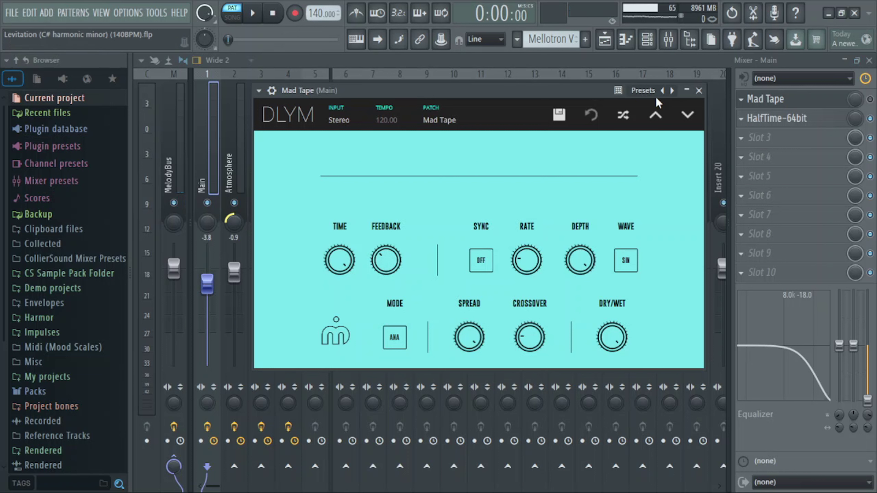
Step: Close Mad Tape, inspect the HalfTime effect on Main, then play the pattern
{"action": "key", "text": "Escape"}
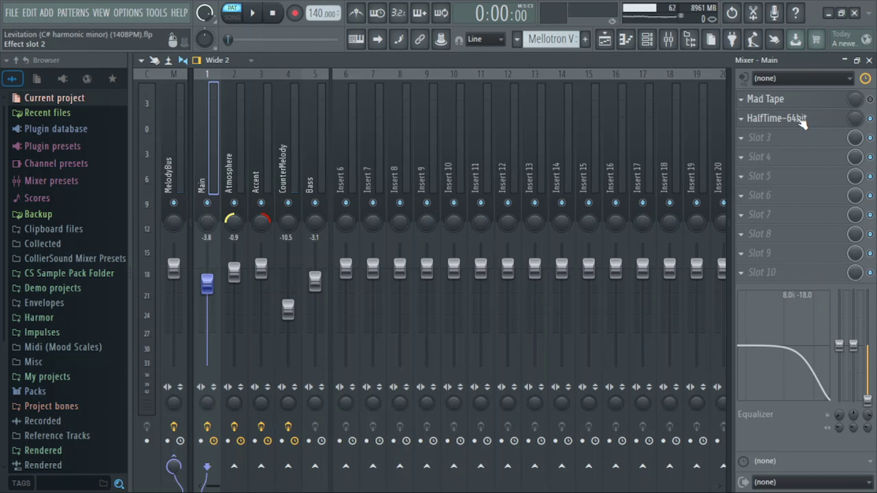
{"action": "left_click", "coordinate": [799, 119]}
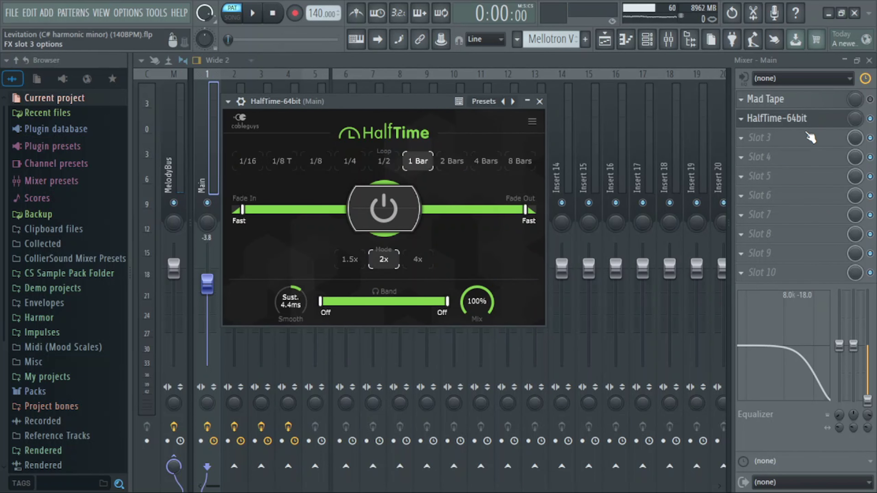
{"action": "left_click", "coordinate": [544, 103]}
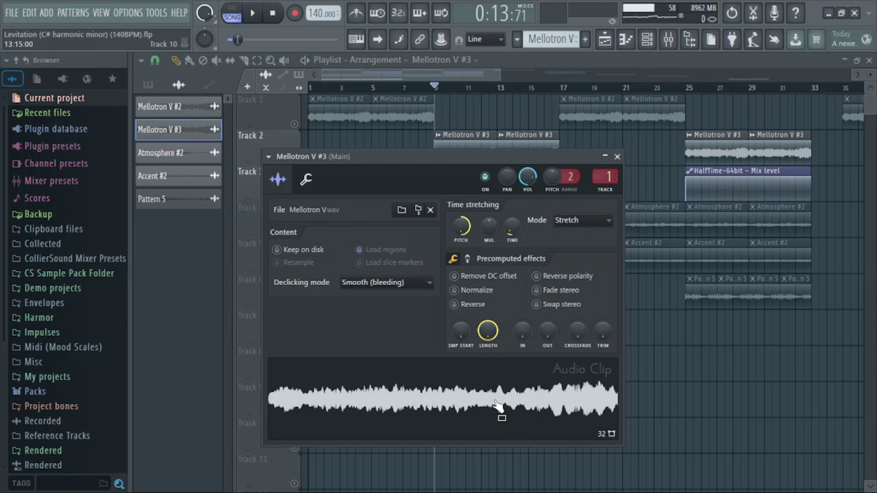
{"action": "left_click", "coordinate": [267, 16]}
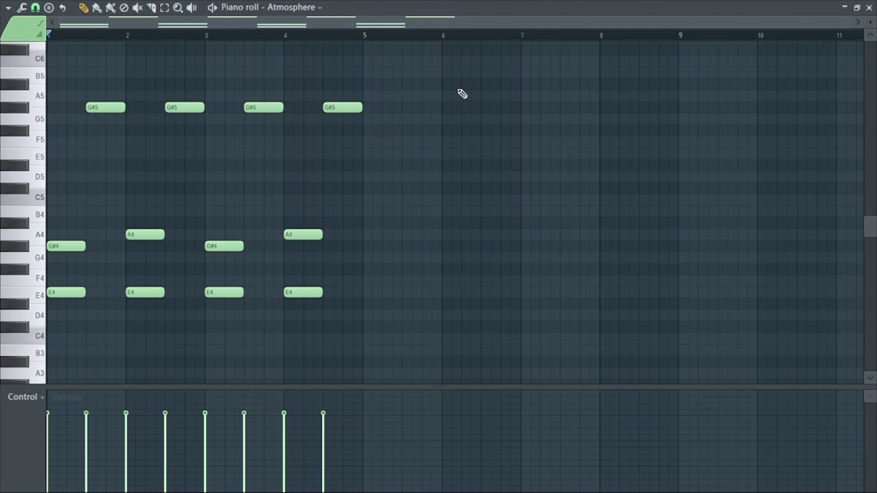
Step: Play the Atmosphere part, then play the Accent part
{"action": "key", "text": "space"}
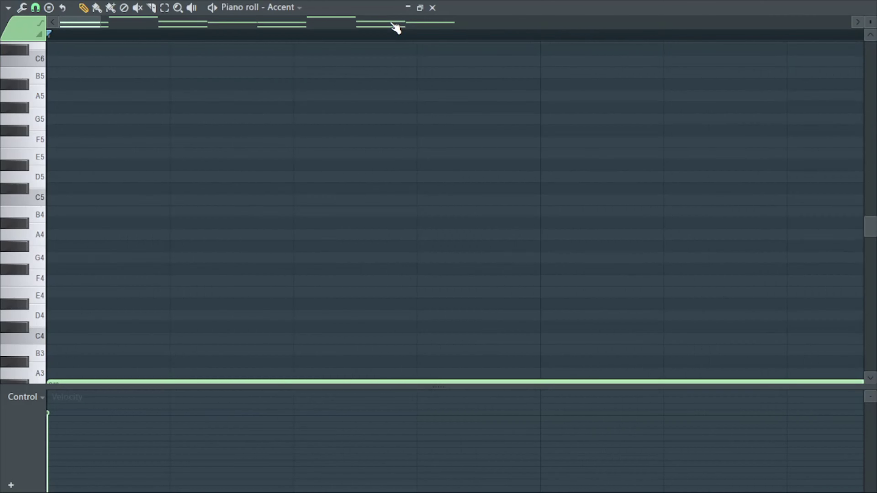
{"action": "scroll", "coordinate": [419, 143], "scroll_direction": "down", "scroll_amount": 5}
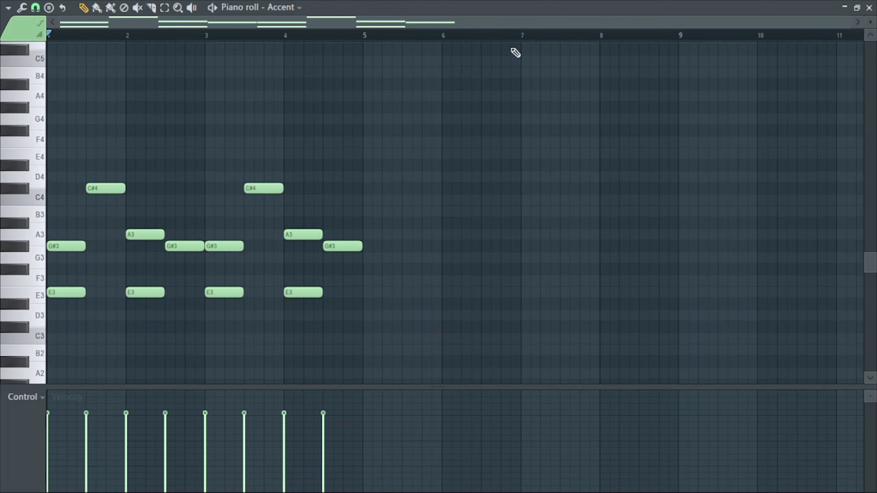
{"action": "key", "text": "space"}
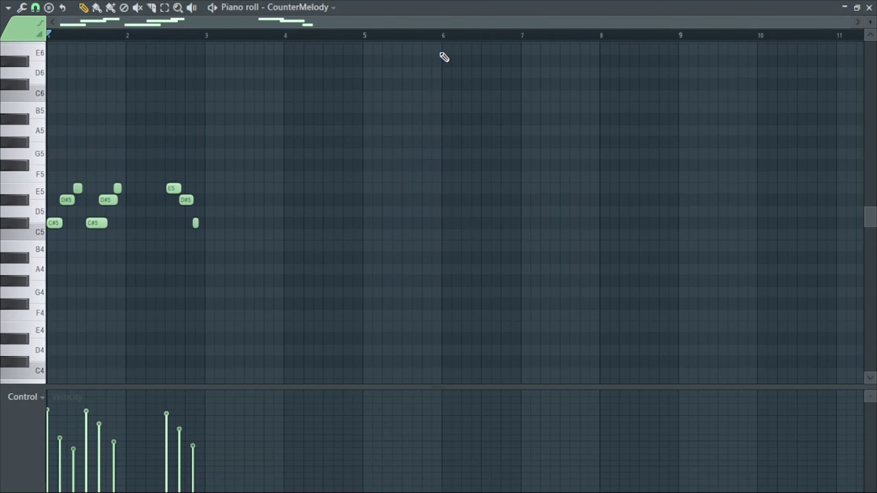
Step: Play the CounterMelody and step through its Raum, EffectRack, Baby Comeback and Juno 6 effects
{"action": "left_click_drag", "start_coordinate": [854, 23], "coordinate": [630, 22]}
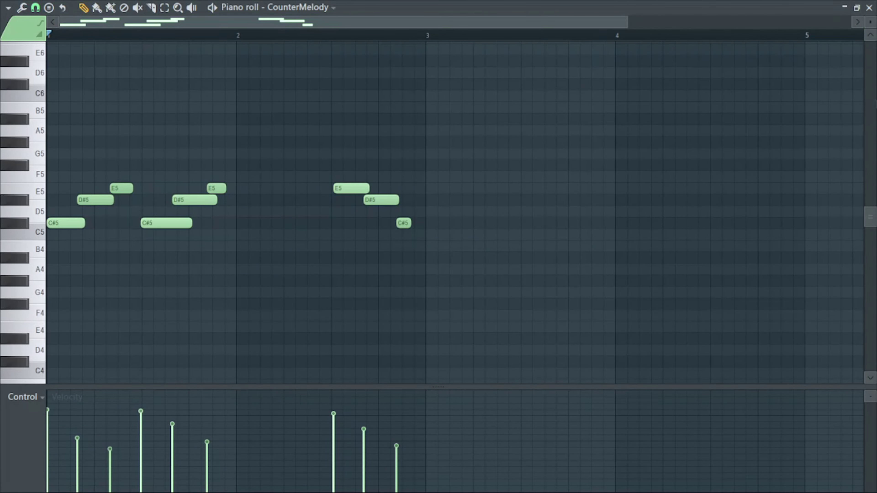
{"action": "key", "text": "space"}
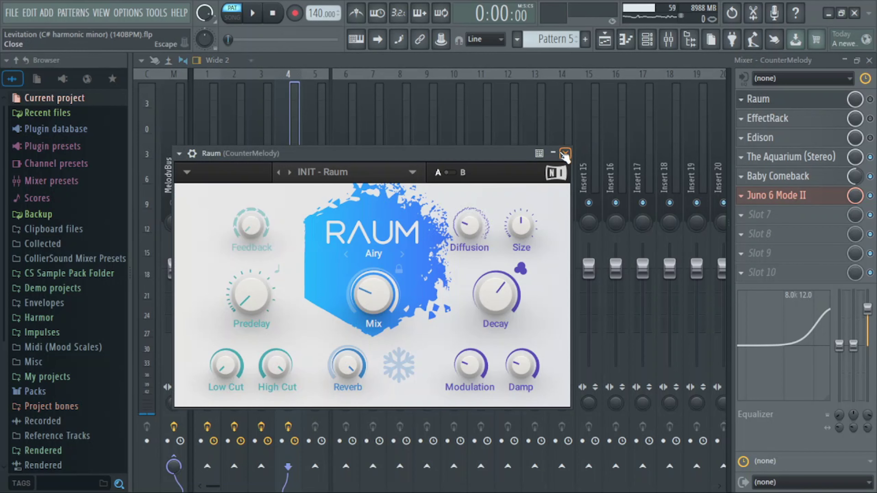
{"action": "left_click", "coordinate": [566, 153]}
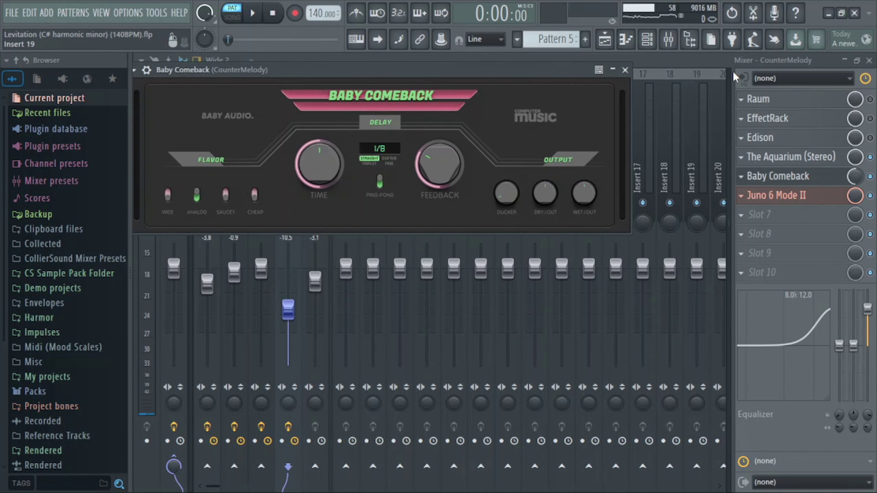
{"action": "left_click", "coordinate": [624, 70]}
{"action": "left_click", "coordinate": [777, 195]}
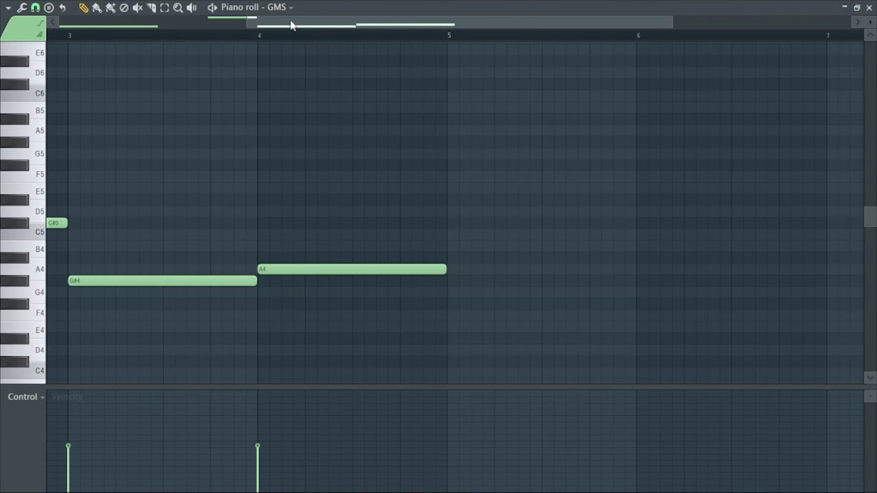
Step: Scroll the GMS piano roll back to bar 1 and play the part
{"action": "left_click_drag", "start_coordinate": [291, 21], "coordinate": [1, 31]}
{"action": "key", "text": "space"}
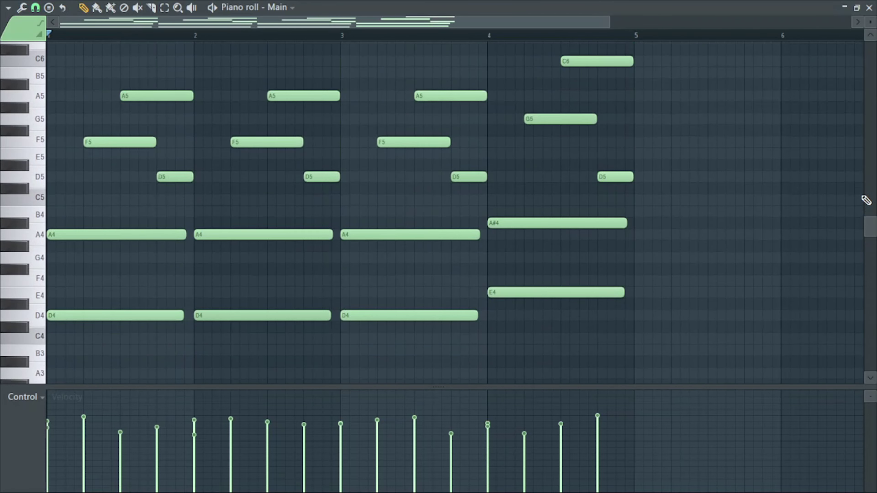
Step: Play the Paralysis project's Main melody from its piano roll
{"action": "key", "text": "space"}
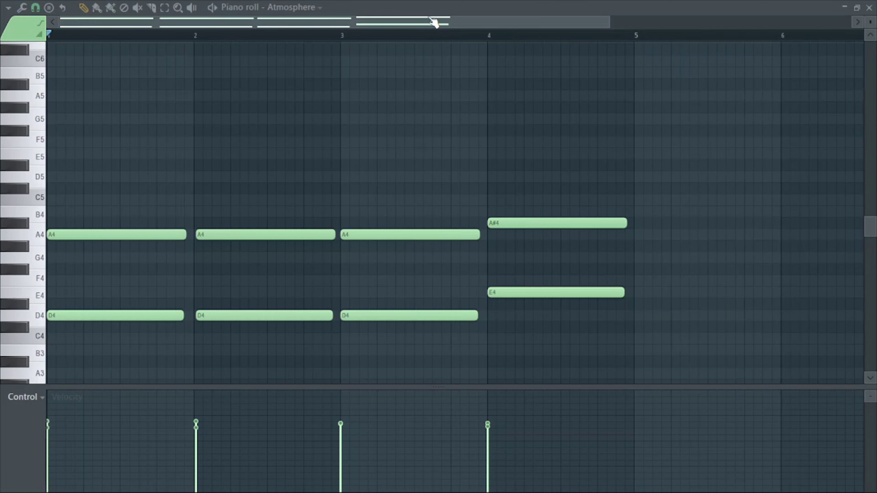
Step: Scroll the Atmosphere piano roll down slightly and play its held chords
{"action": "scroll", "coordinate": [773, 176], "scroll_direction": "down", "scroll_amount": 3}
{"action": "key", "text": "space"}
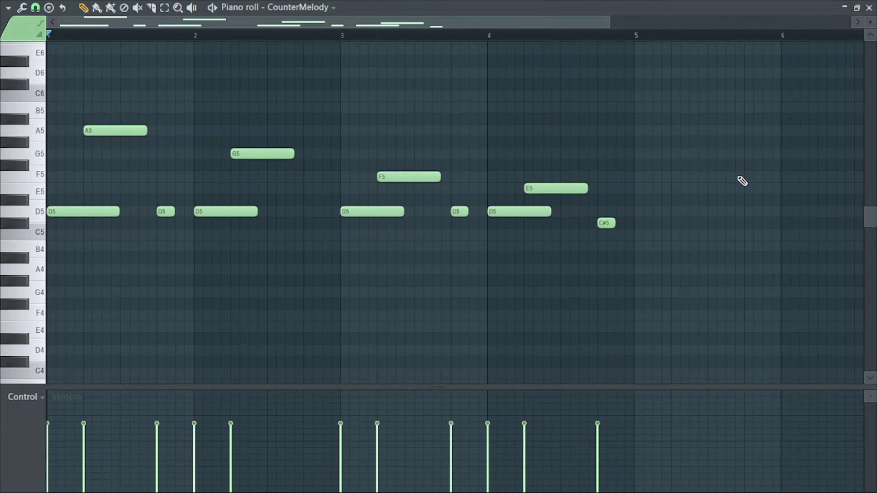
Step: Play the CounterMelody part and reposition the Reels effect window
{"action": "key", "text": "space"}
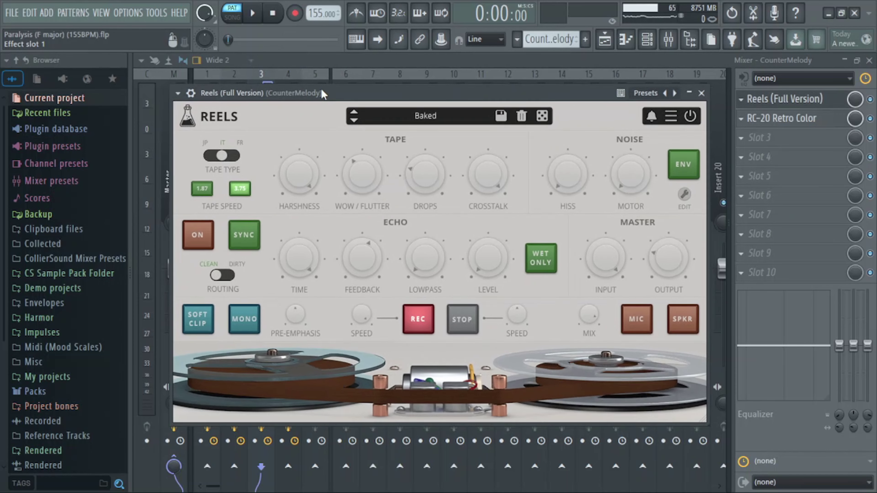
{"action": "left_click_drag", "start_coordinate": [322, 93], "coordinate": [333, 97]}
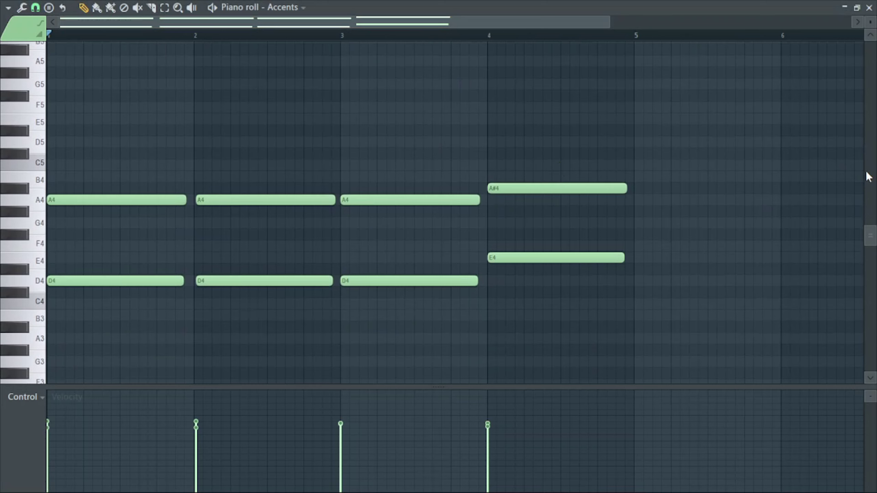
Step: Play and stop the Accents chords, then close the Raum reverb window on Atmosphere2
{"action": "key", "text": "space"}
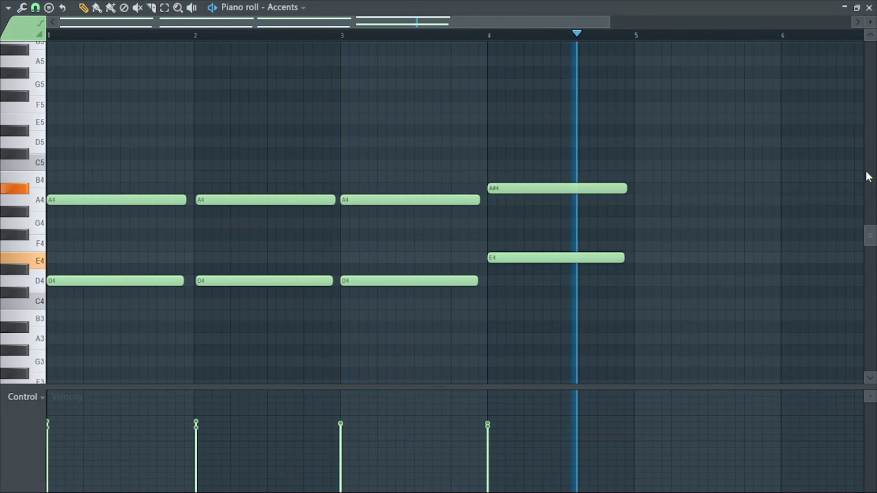
{"action": "key", "text": "space"}
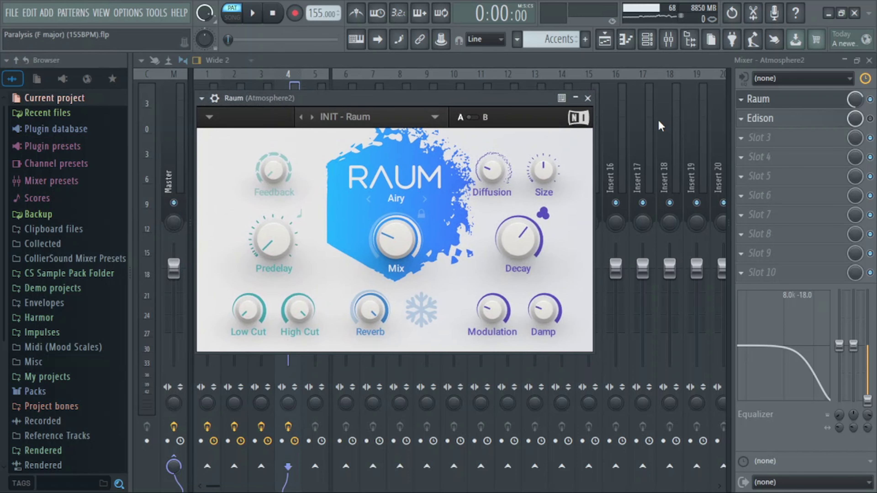
{"action": "left_click", "coordinate": [777, 99]}
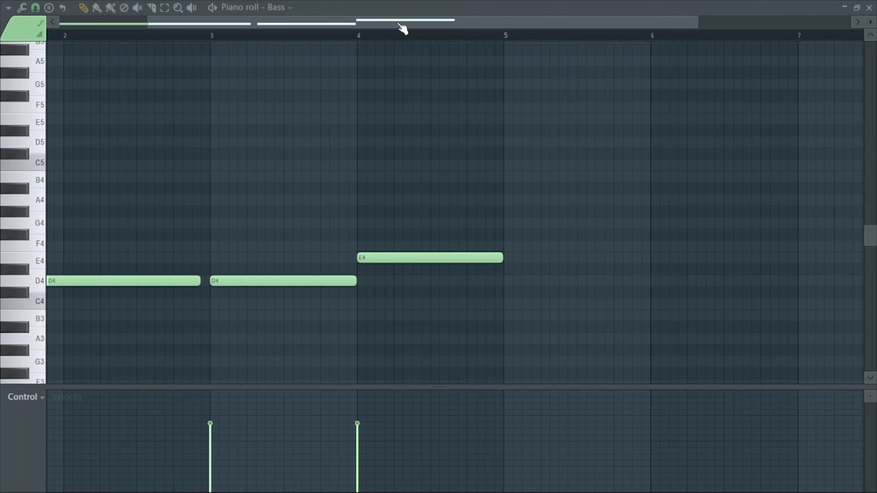
Step: Scroll the Bass piano roll to the D4 and E4 notes and play the Bass part
{"action": "scroll", "coordinate": [401, 28], "scroll_direction": "up", "scroll_amount": 3}
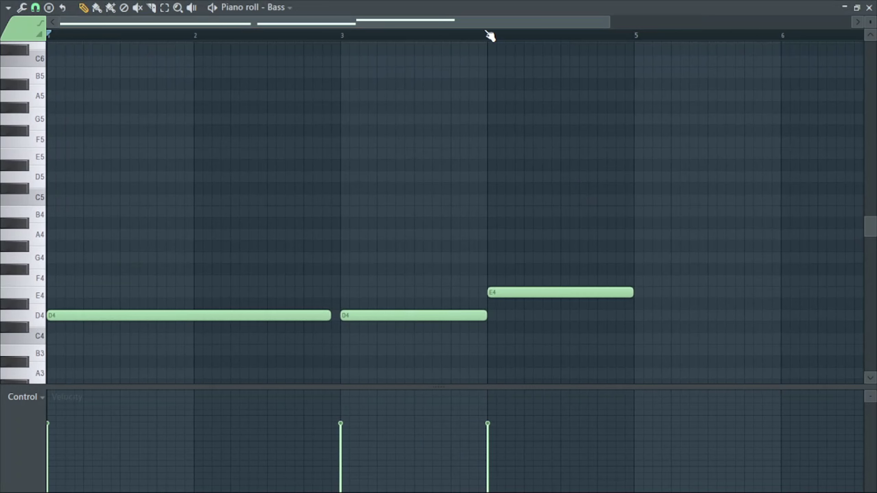
{"action": "scroll", "coordinate": [456, 75], "scroll_direction": "down", "scroll_amount": 2}
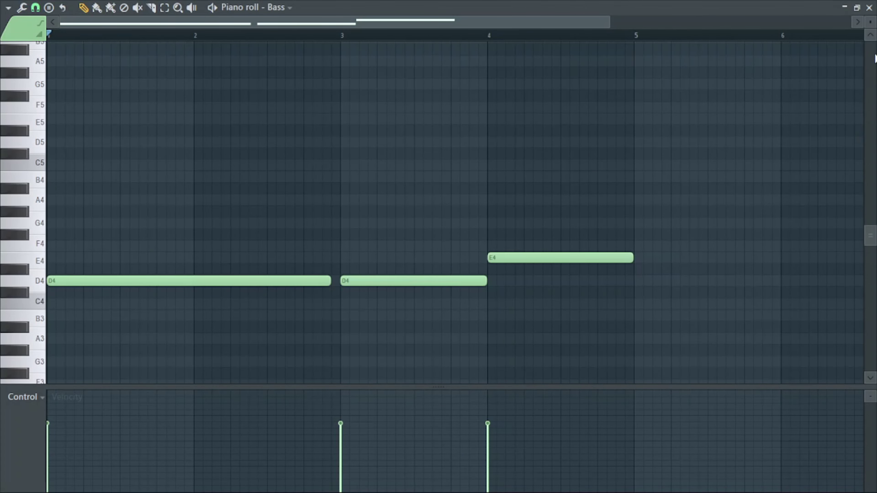
{"action": "key", "text": "space"}
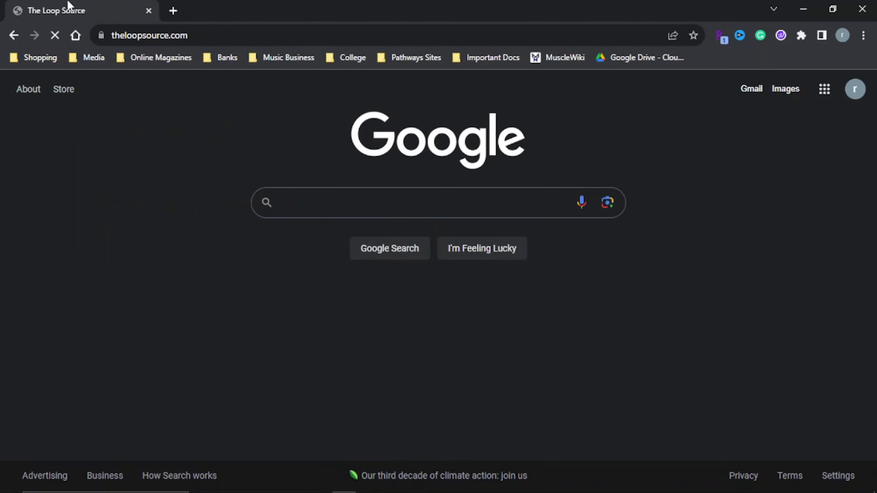
Step: Scroll down The Loop Source's page toward the Mellotron Dreams dark trap pack download details
{"action": "scroll", "coordinate": [438, 277], "scroll_direction": "down", "scroll_amount": 15}
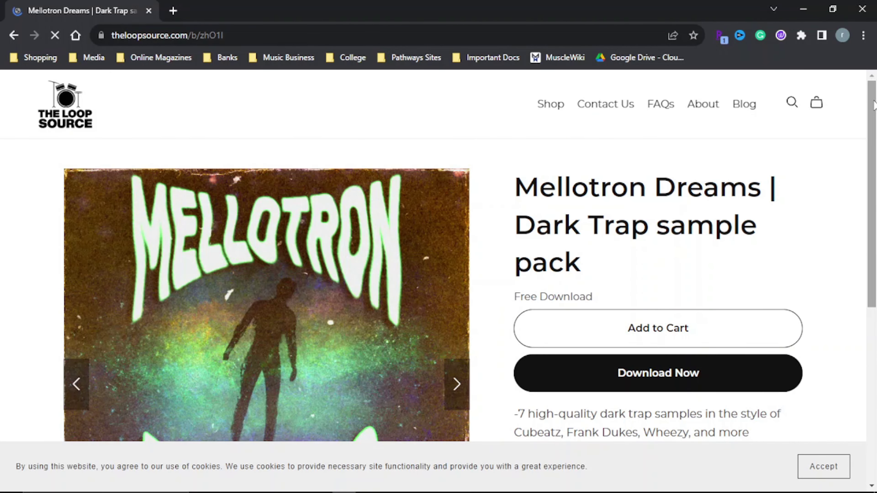
{"action": "scroll", "coordinate": [874, 136], "scroll_direction": "down", "scroll_amount": 3}
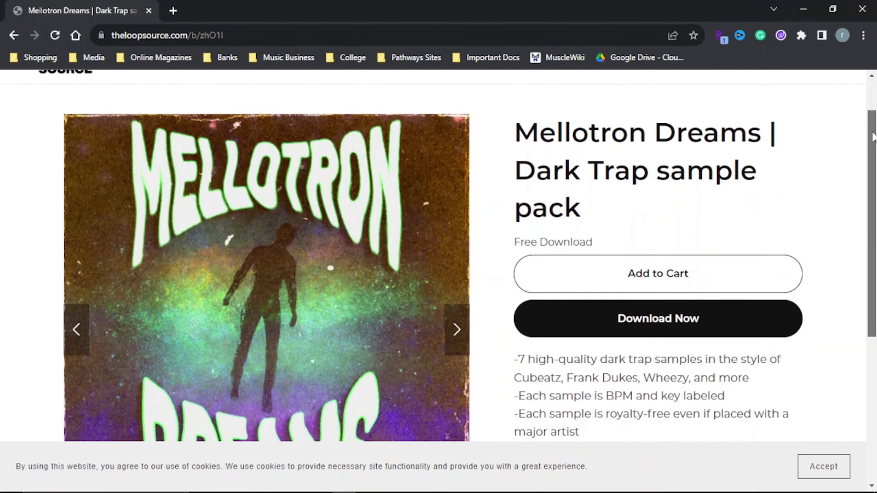